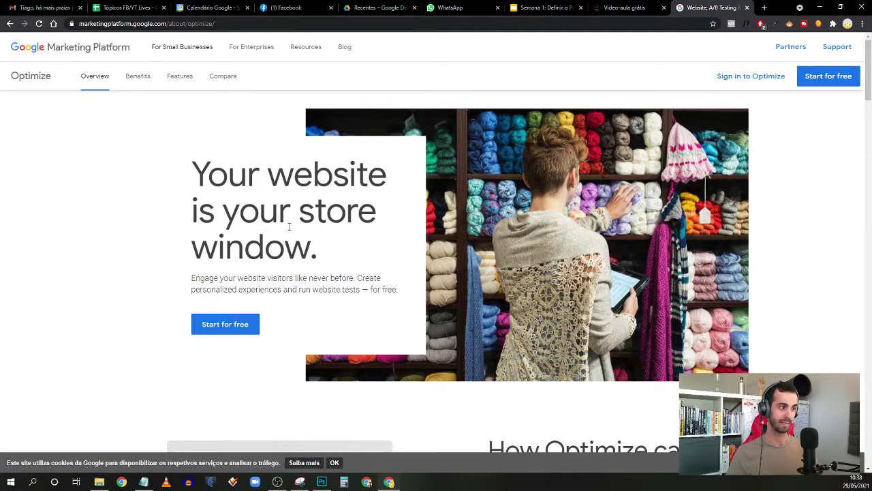
# Sign in to Optimize and start a new experience named "Variação de Título"
pyautogui.moveTo(870, 55)
pyautogui.mouseDown()
pyautogui.moveTo(869, 165)
pyautogui.moveTo(869, 40)
pyautogui.mouseUp()
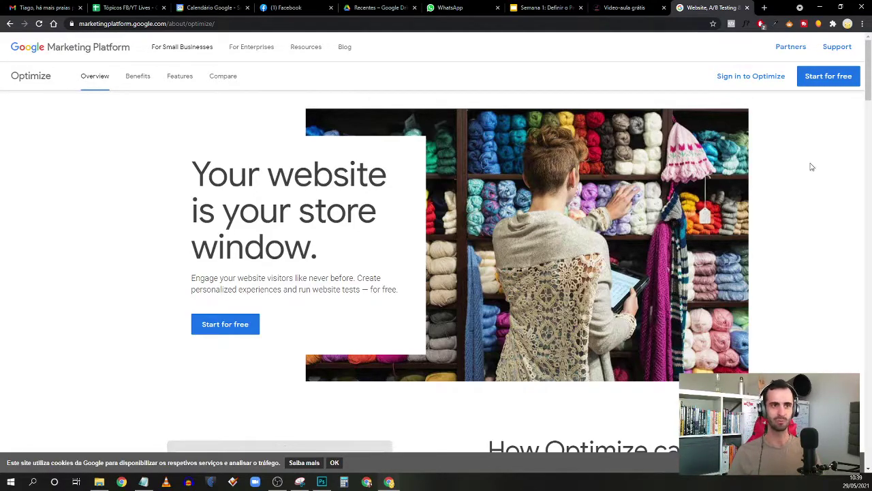
pyautogui.click(757, 78)
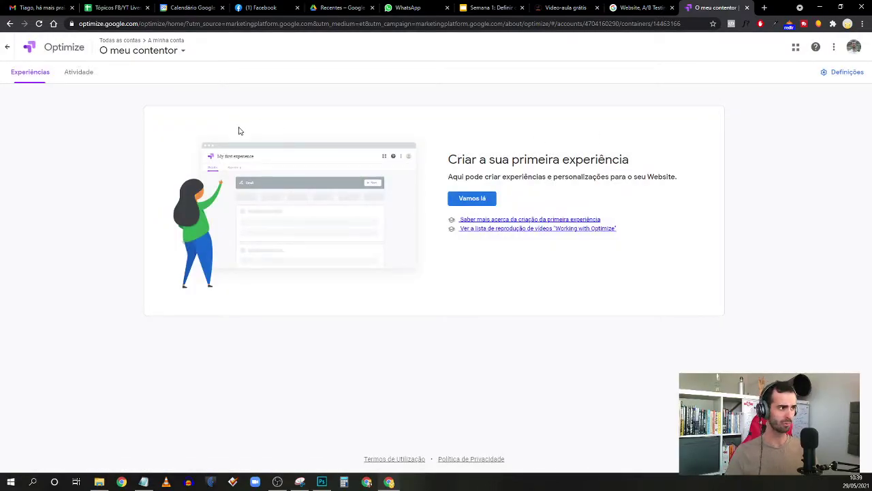
pyautogui.click(472, 199)
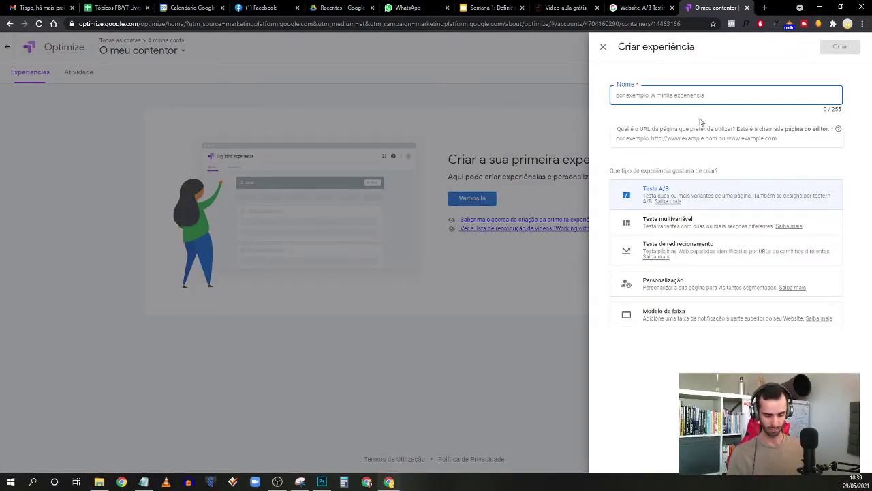
pyautogui.write('V')
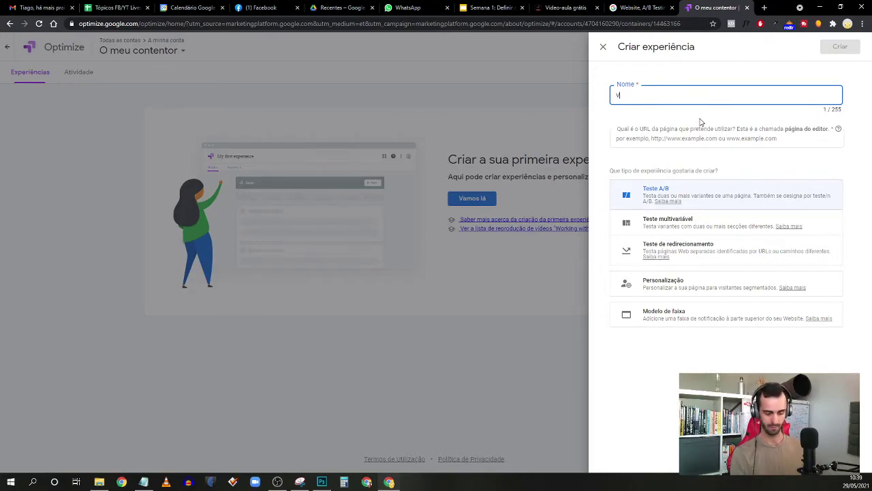
pyautogui.write('ariação de Título')
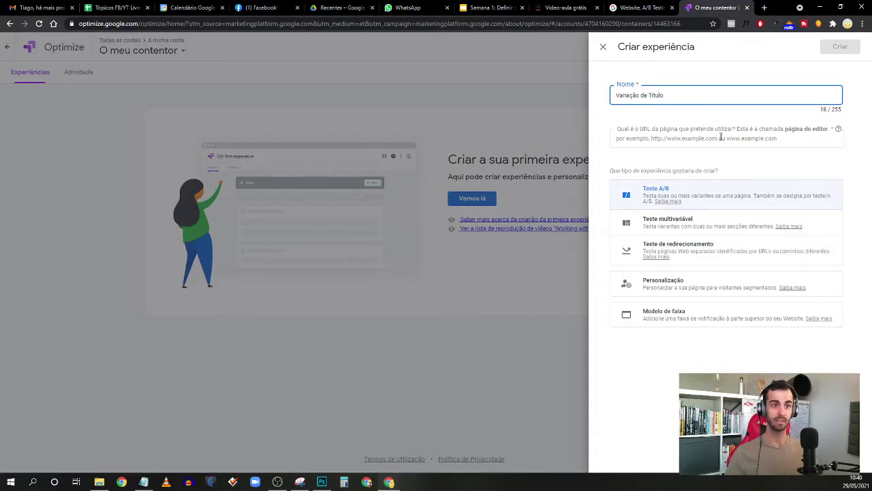
# Use the address of the open "video-aula-3-segredos-google" page as the editor page and create the A/B test
pyautogui.click(565, 8)
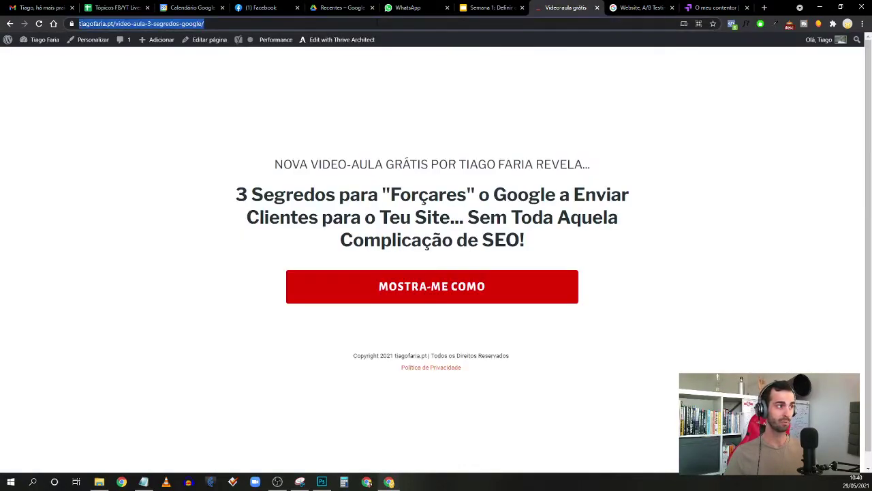
pyautogui.click(715, 8)
pyautogui.click(669, 138)
pyautogui.write('https://tiagofaria.pt/video-aula-3-segredos-google/')
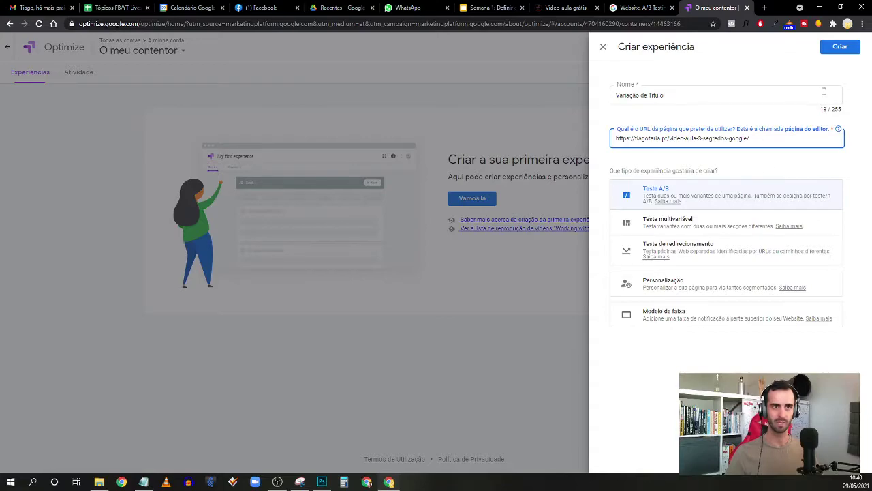
pyautogui.click(839, 48)
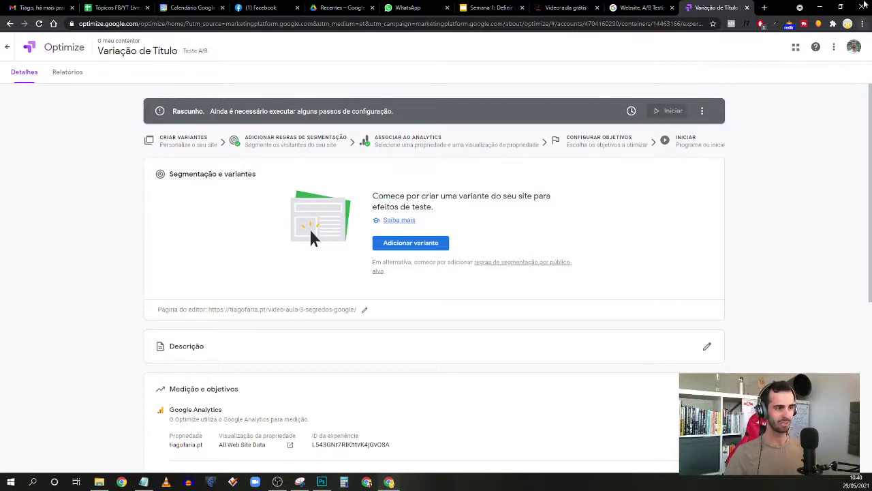
# Add a test variant named "Frustração - Escrever"
pyautogui.click(406, 244)
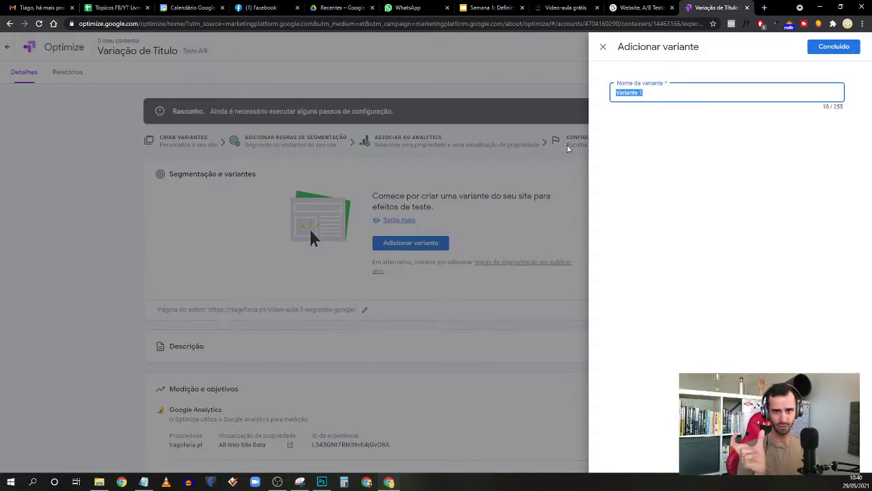
pyautogui.write('Fi')
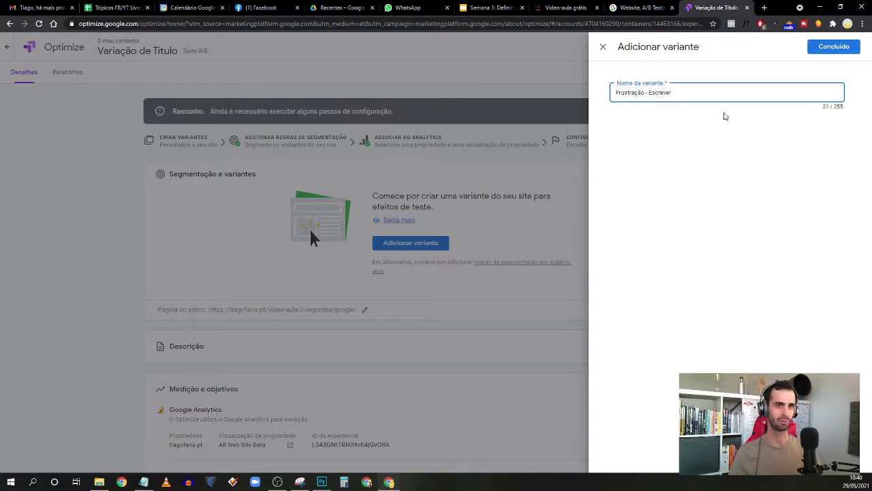
pyautogui.click(836, 49)
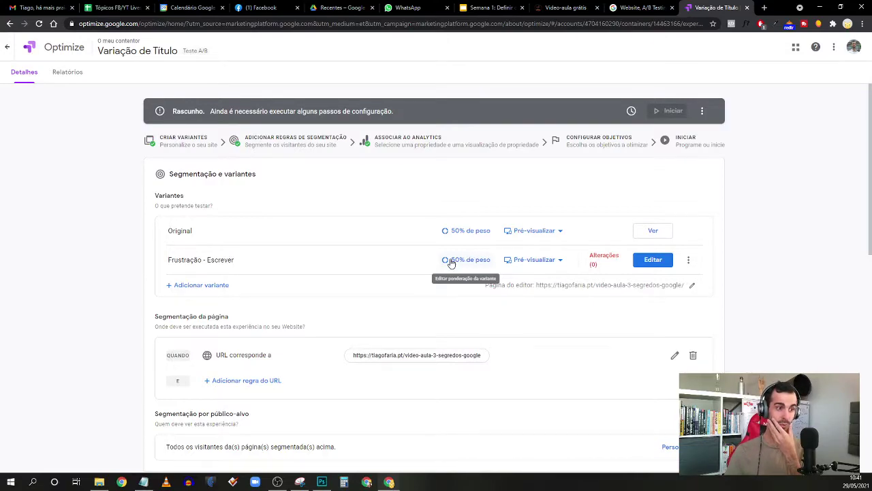
# In the "Frustração - Escrever" variant, replace the headline's closing phrase with "Mesmo que Escrever Não Seja o Teu Forte", then save and finish editing
pyautogui.click(649, 264)
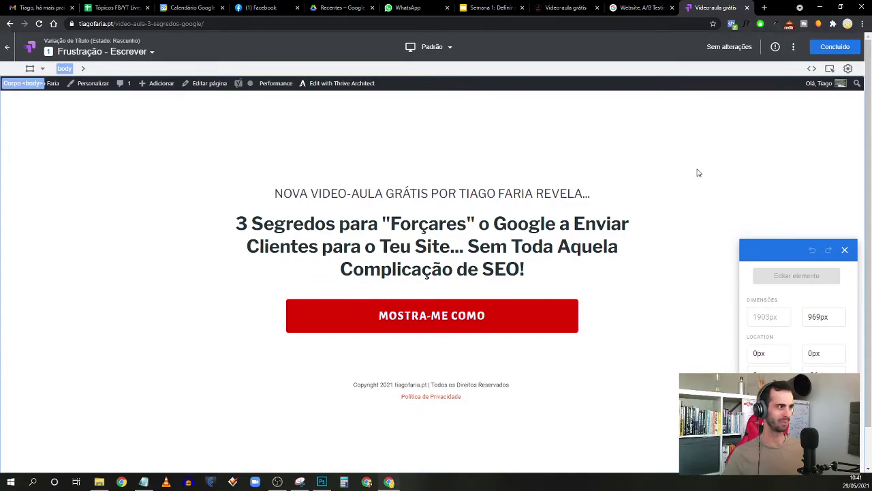
pyautogui.click(325, 249)
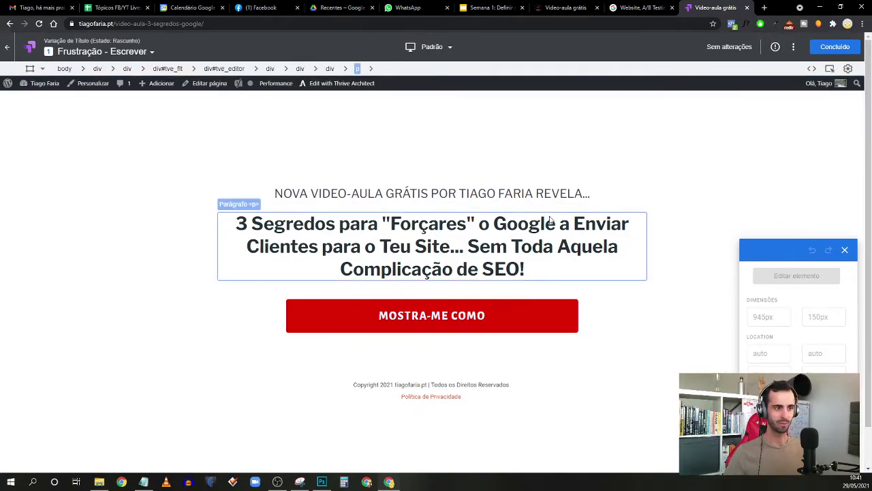
pyautogui.click(290, 232)
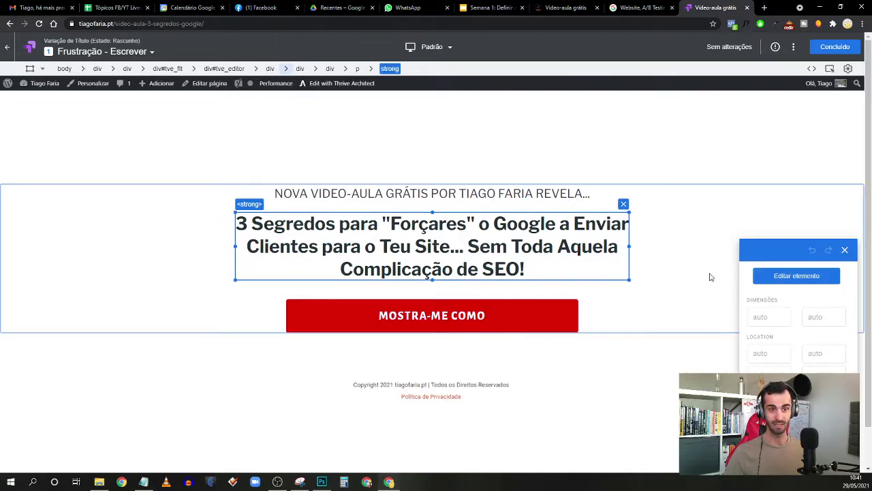
pyautogui.click(799, 280)
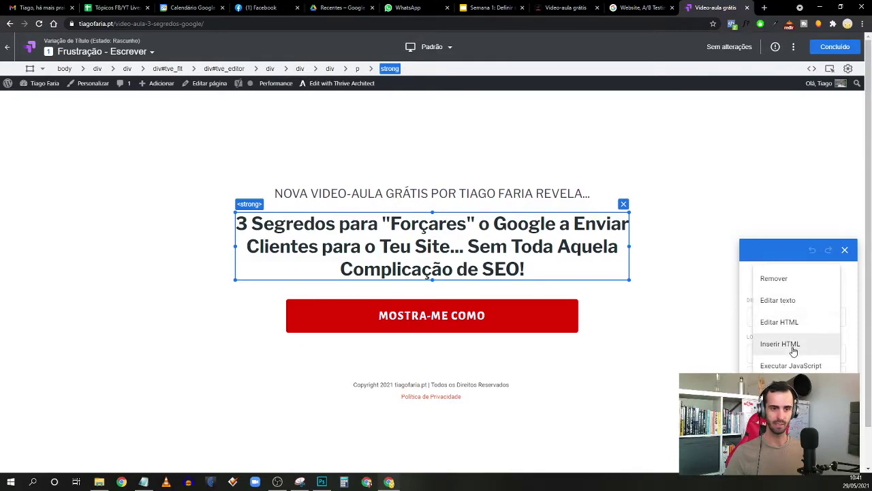
pyautogui.click(779, 301)
pyautogui.click(468, 244)
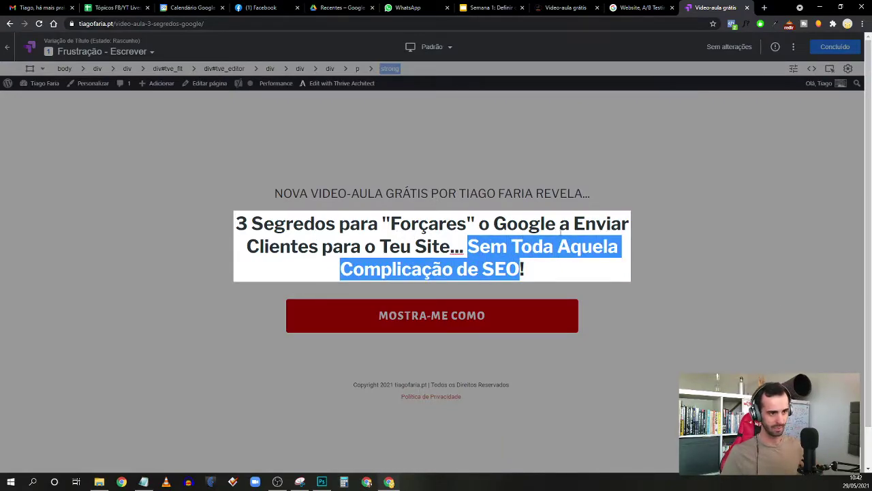
pyautogui.write('Mesmo qu')
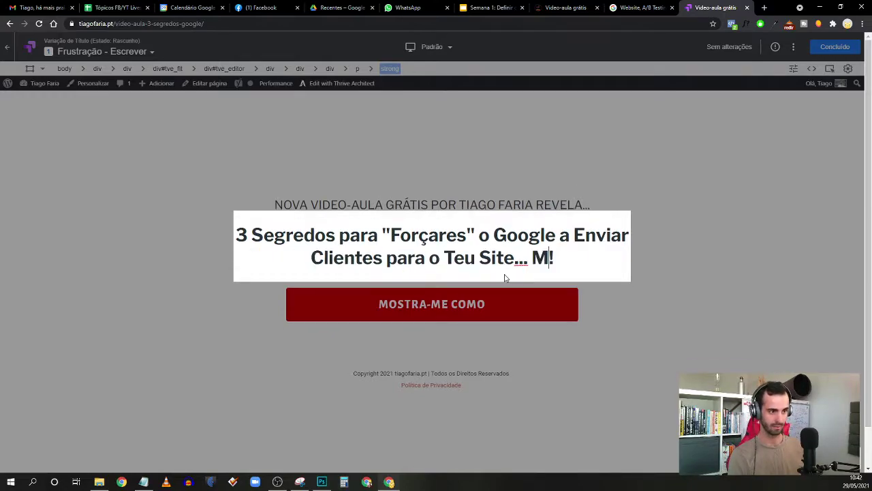
pyautogui.write('e Escrever Não')
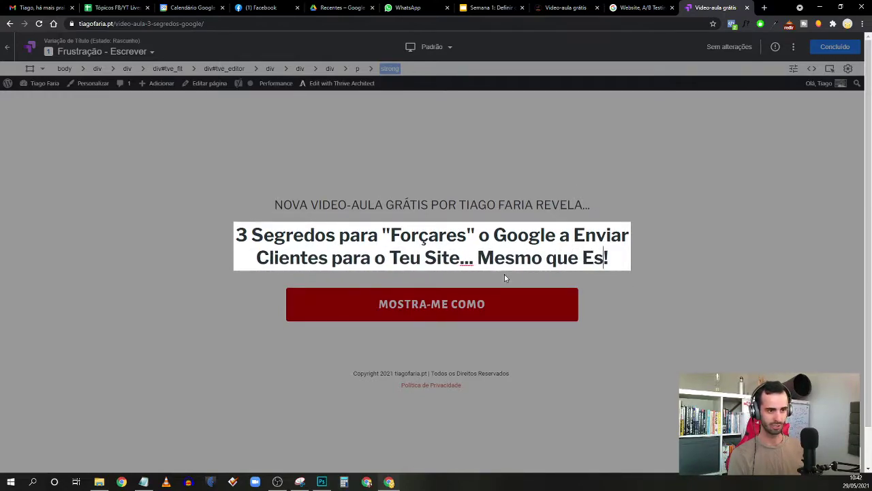
pyautogui.write(' Seja o Teu Forte')
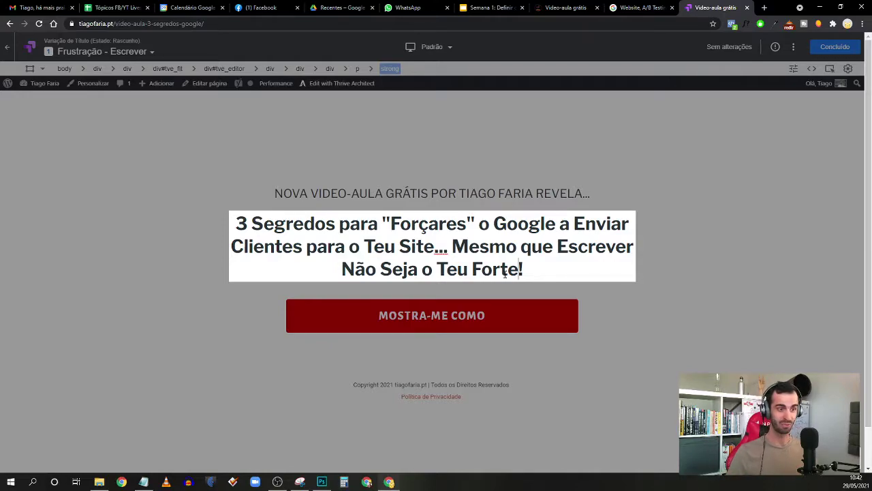
pyautogui.click(488, 393)
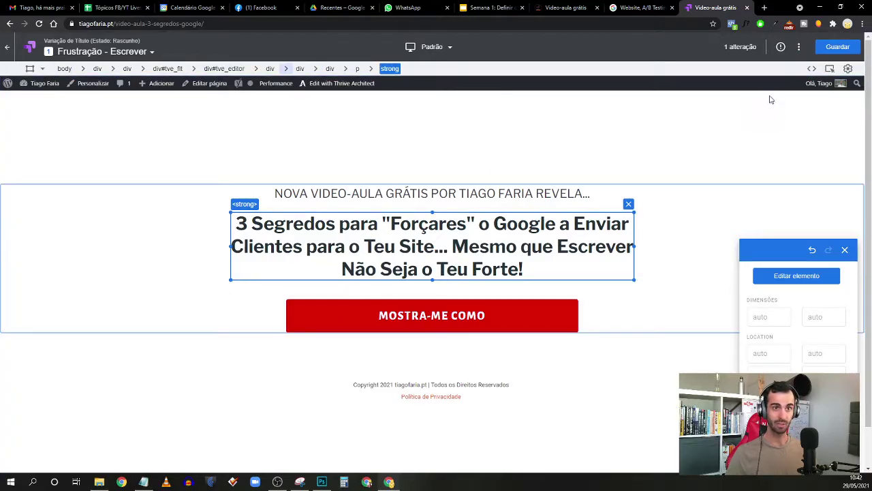
pyautogui.click(838, 47)
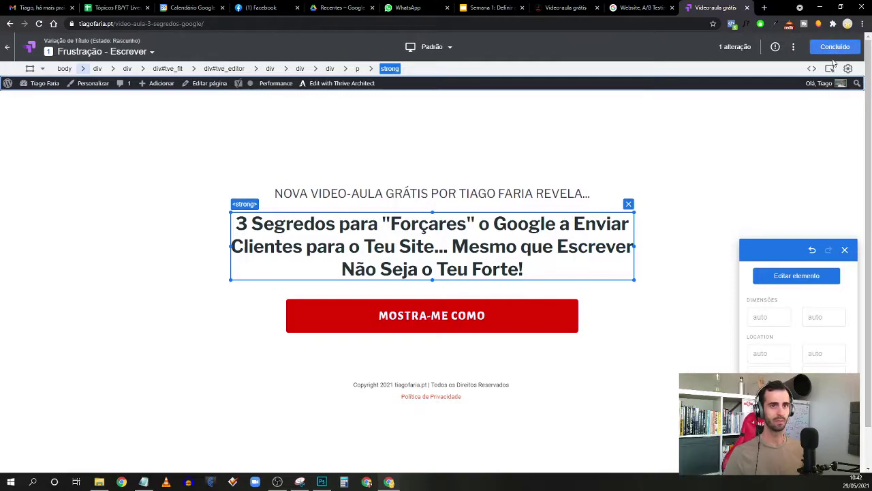
pyautogui.click(835, 48)
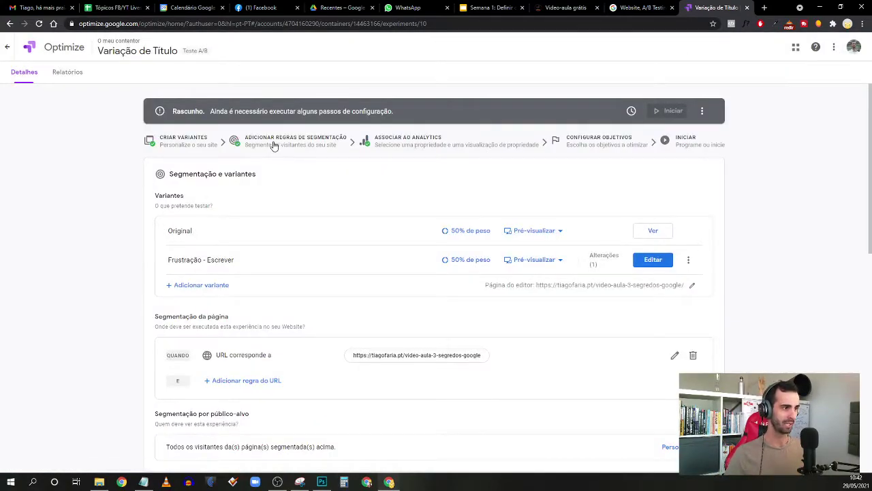
# Choose "Signed-Up Video-Aula Google (Conclusões do Objetivo 4)" as the experience's main objective
pyautogui.scroll(-3, 94, 230)
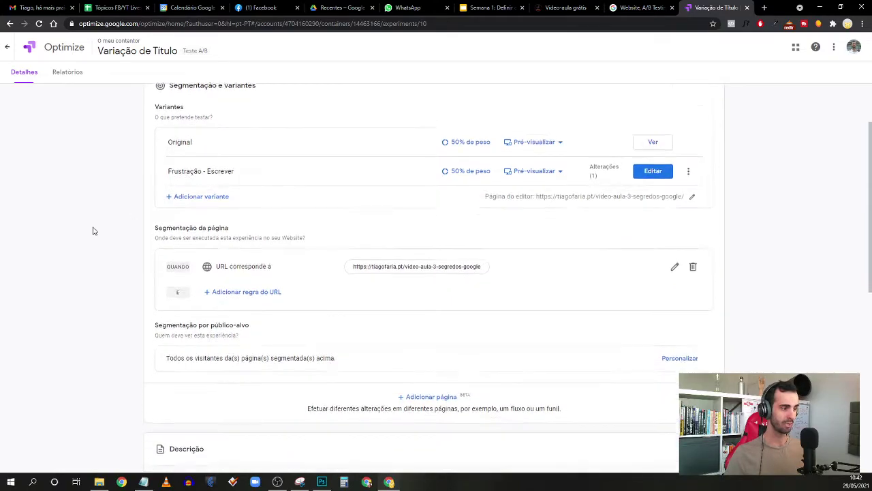
pyautogui.scroll(-3, 92, 230)
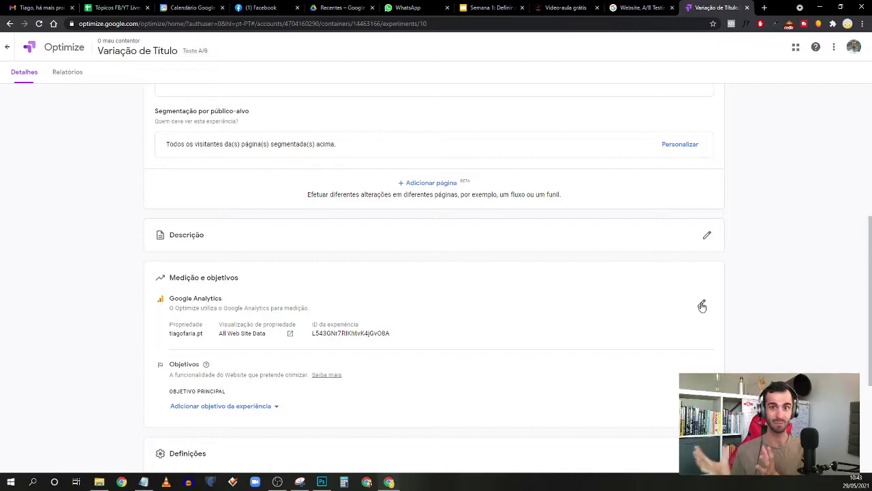
pyautogui.scroll(-2, 147, 312)
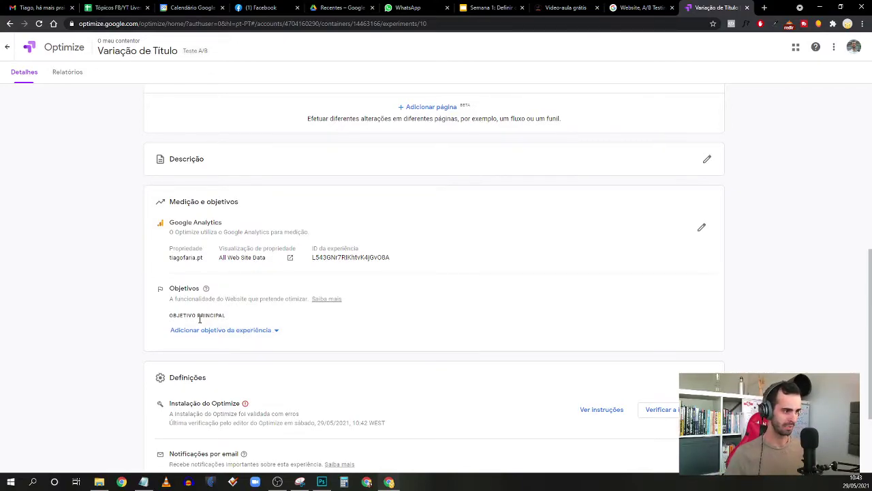
pyautogui.click(277, 331)
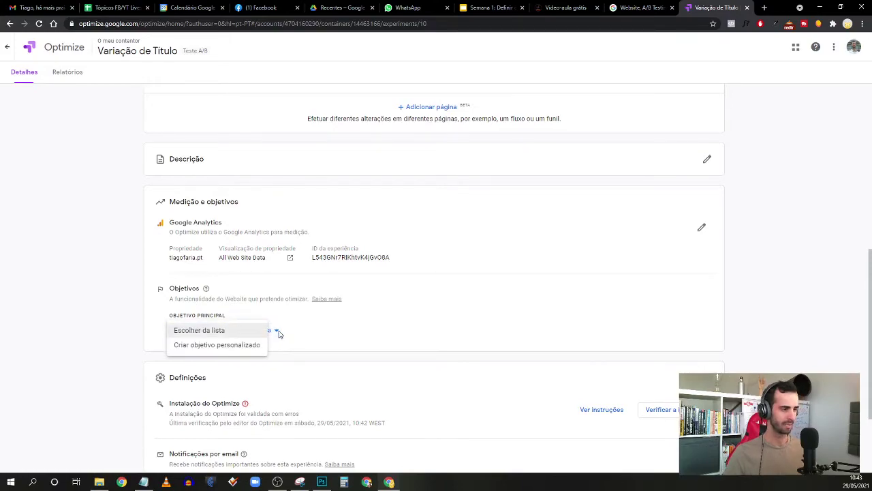
pyautogui.click(199, 330)
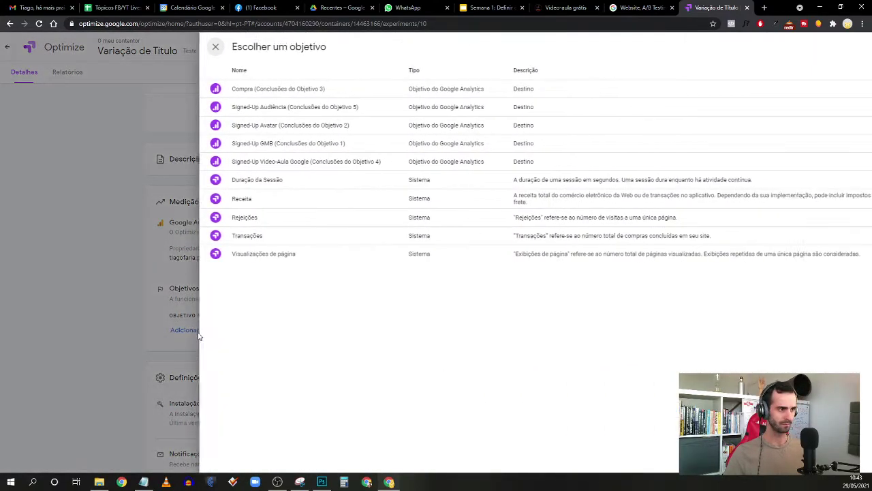
pyautogui.click(277, 166)
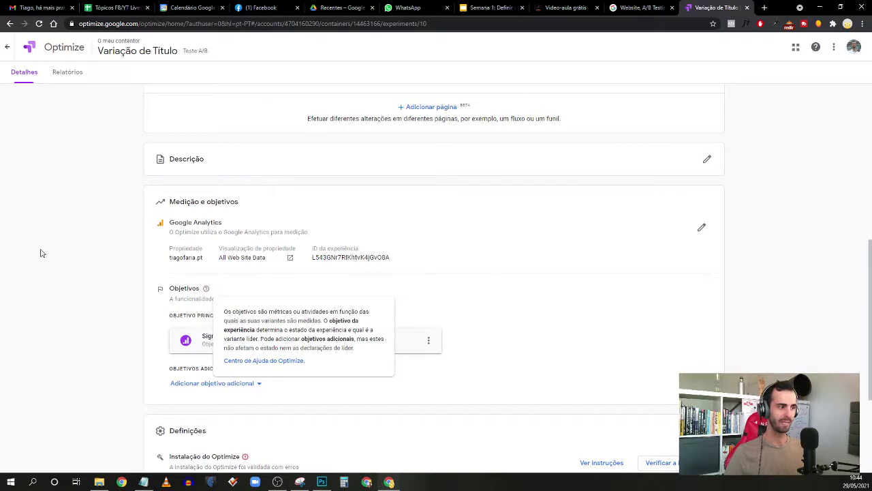
# Review the Optimize installation instructions, including where the snippet goes in the page head, and return to the experience overview
pyautogui.scroll(-1, 53, 253)
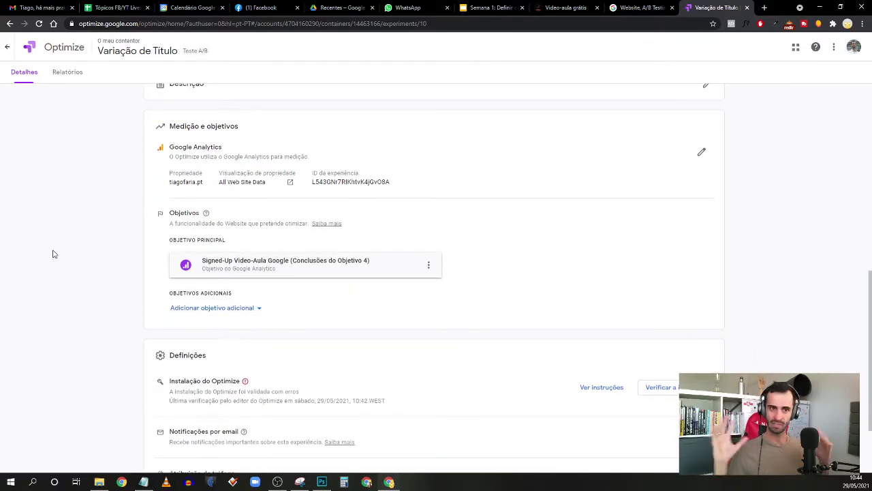
pyautogui.scroll(-2, 53, 253)
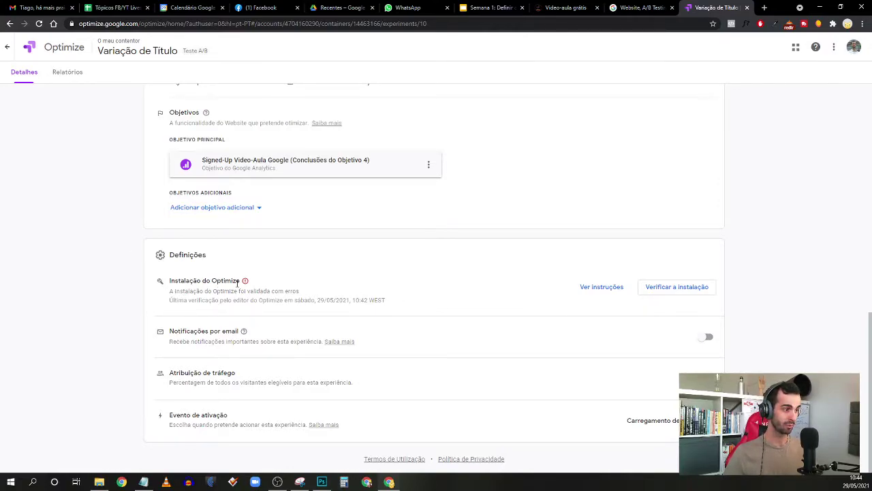
pyautogui.click(595, 289)
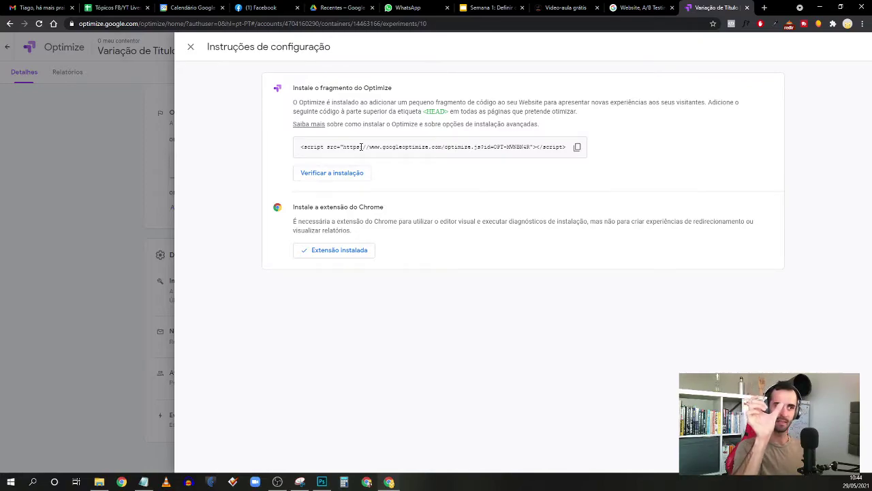
pyautogui.moveTo(388, 111); pyautogui.dragTo(582, 117)
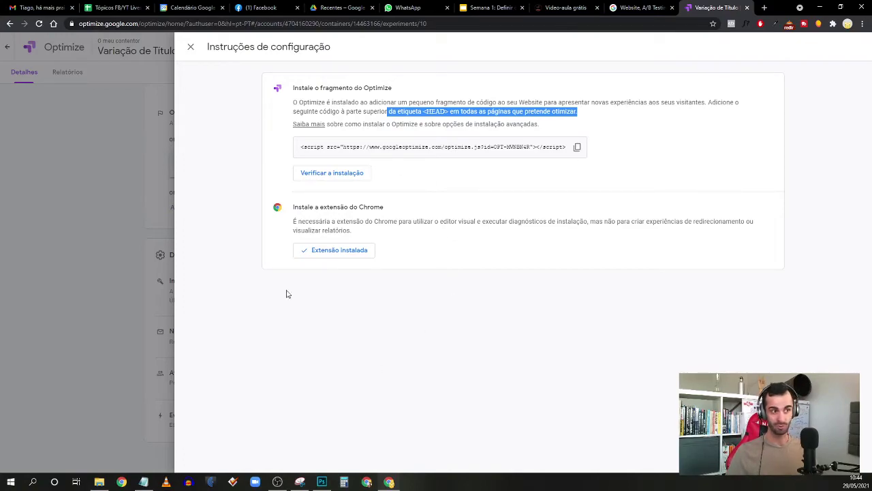
pyautogui.click(190, 47)
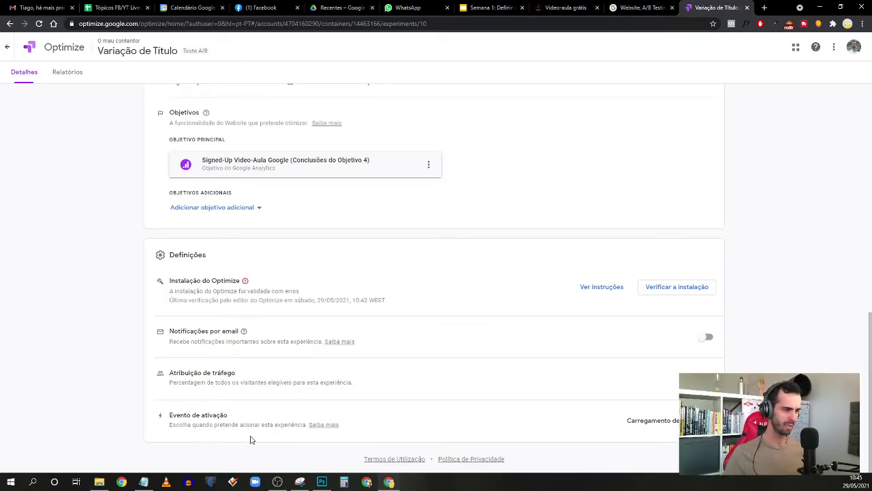
pyautogui.scroll(10, 783, 198)
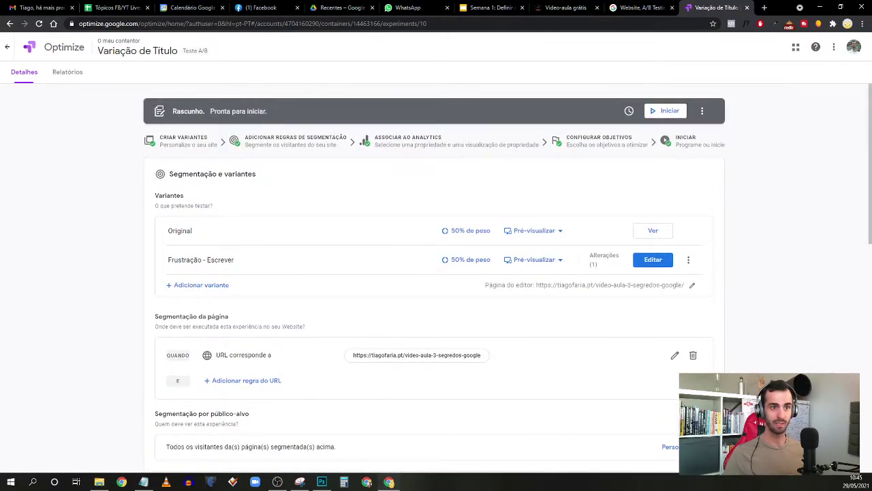